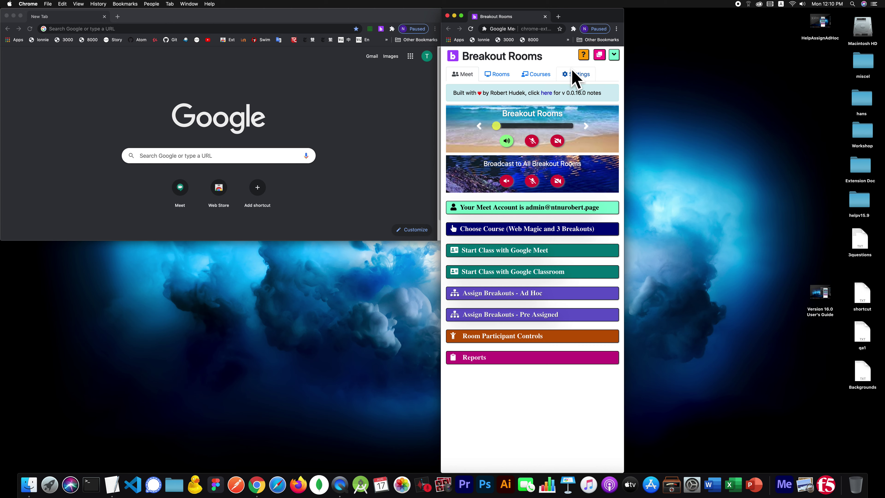
Step: Review the 'Automatically Join Meets' settings, then show the Rooms list with Main and Group 1–4 links
left_click(575, 75)
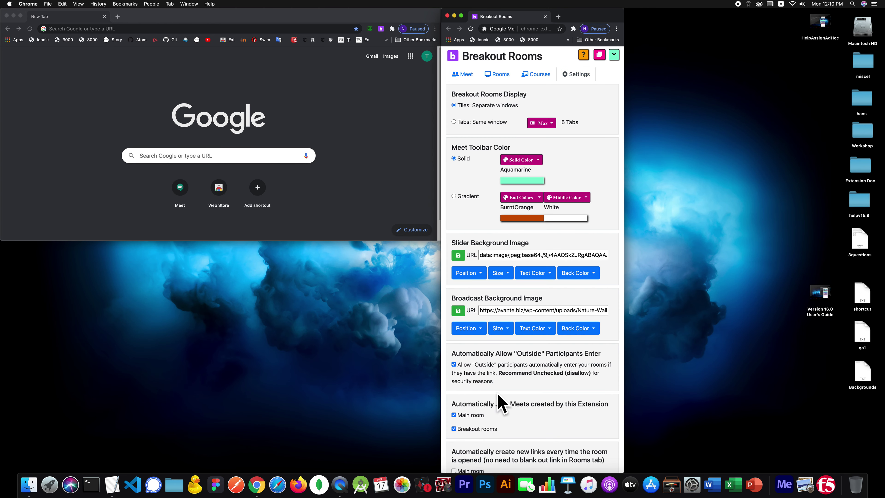
mouse_move(580, 16)
left_mouse_down()
mouse_move(674, 8)
mouse_move(586, 2)
left_mouse_up()
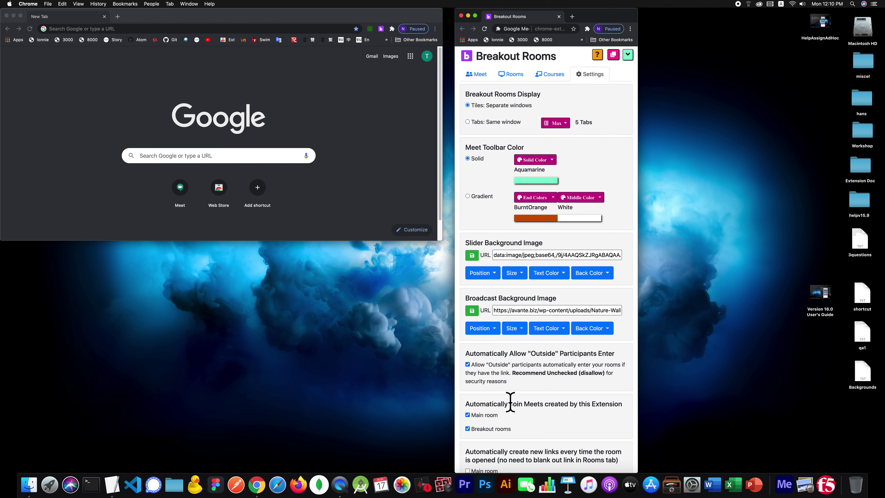
left_click_drag(510, 402, 589, 400)
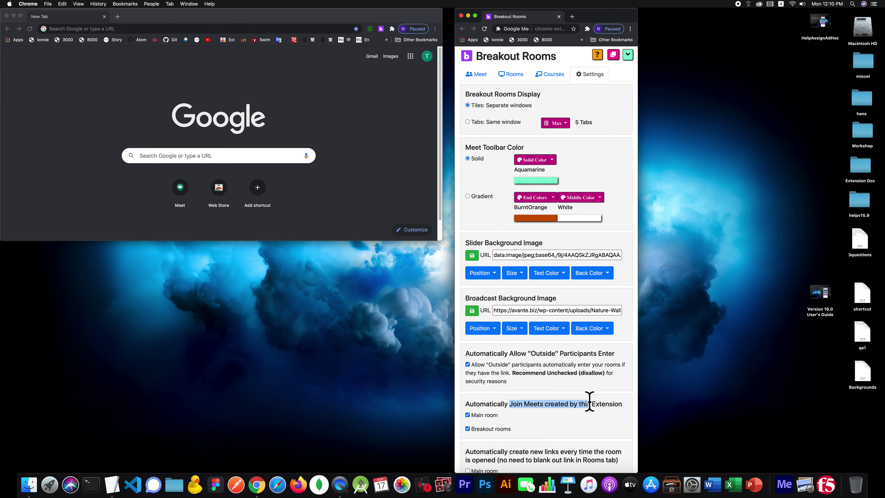
left_click(526, 406)
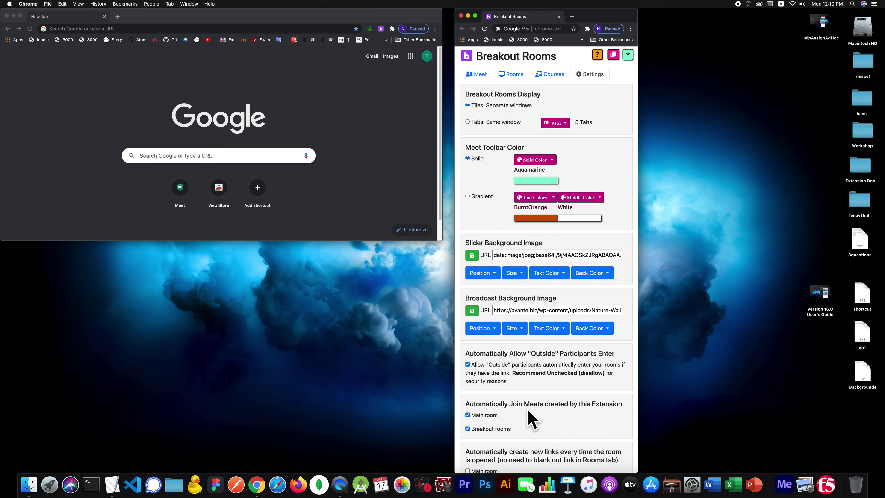
left_click(515, 74)
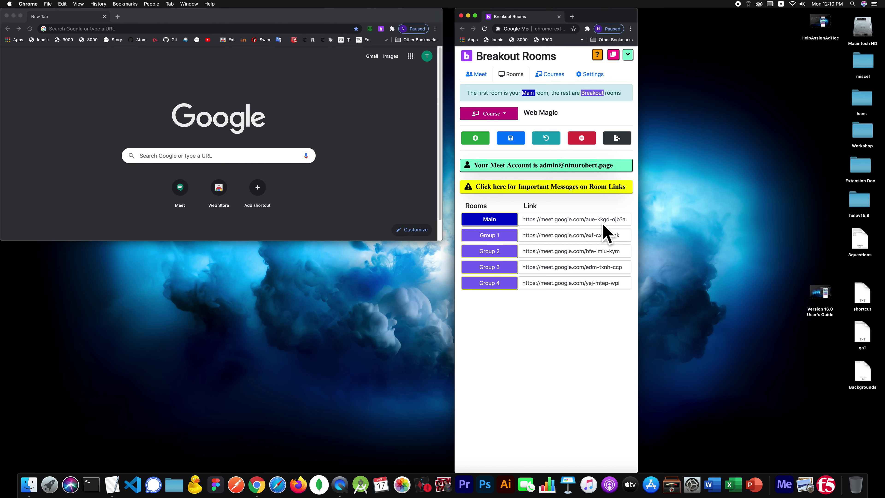
left_click(588, 74)
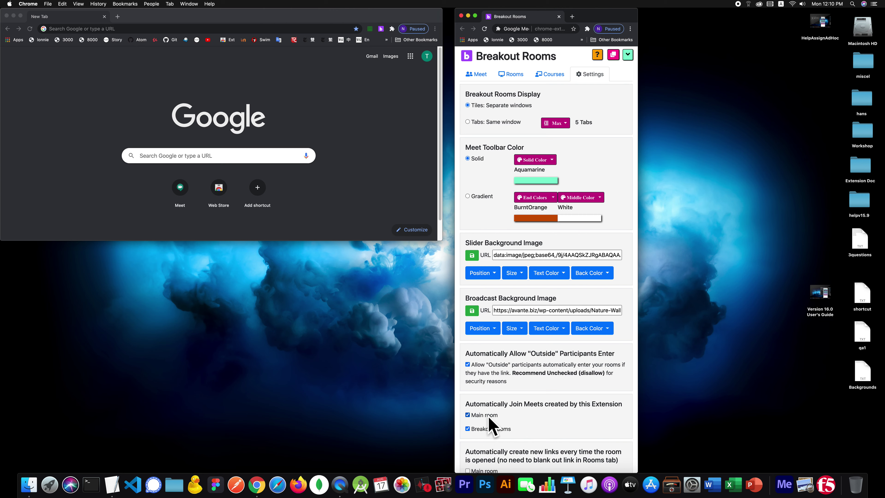
left_click(511, 77)
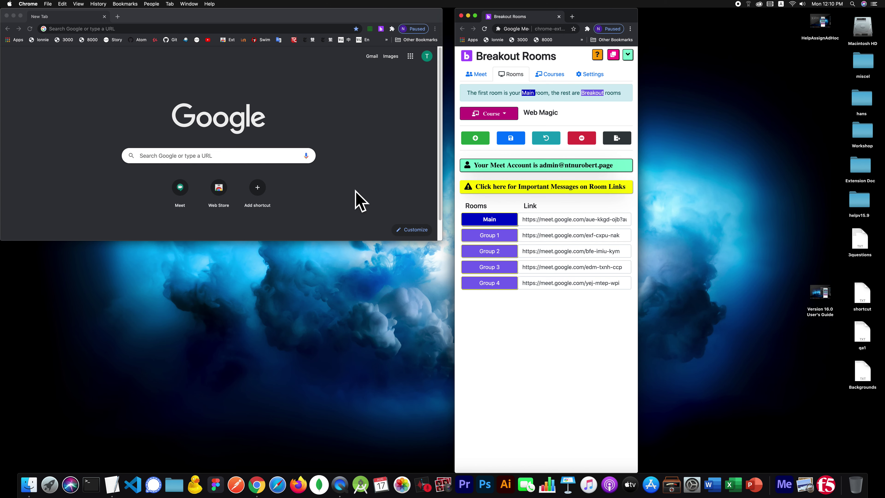
left_click_drag(595, 18, 658, 18)
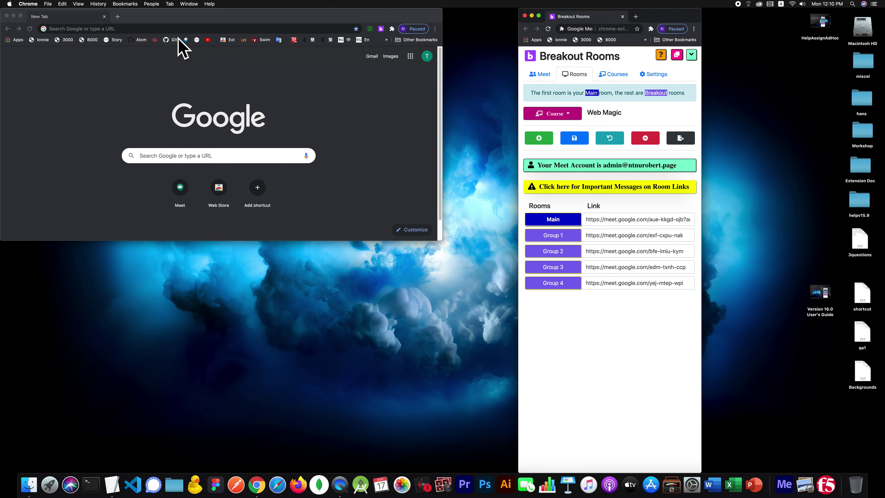
Step: Go to meet.google.com and start a meeting named 'hello' to reach its join screen
left_click(187, 28)
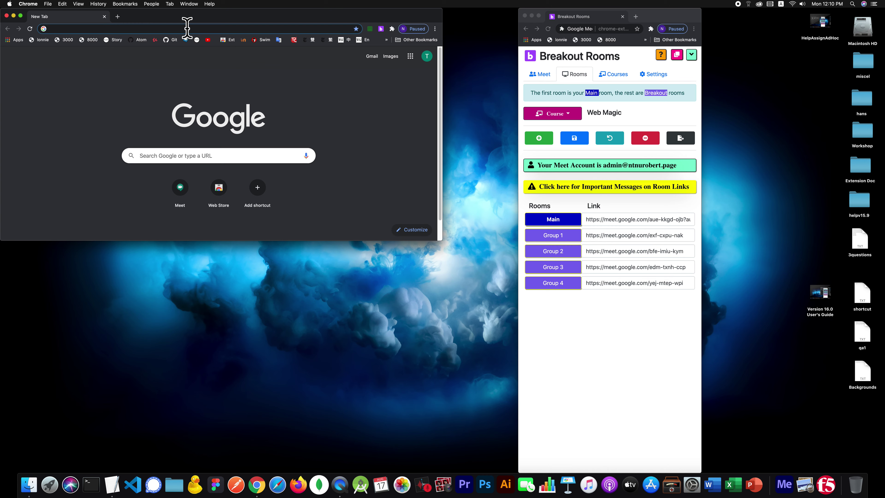
type("me")
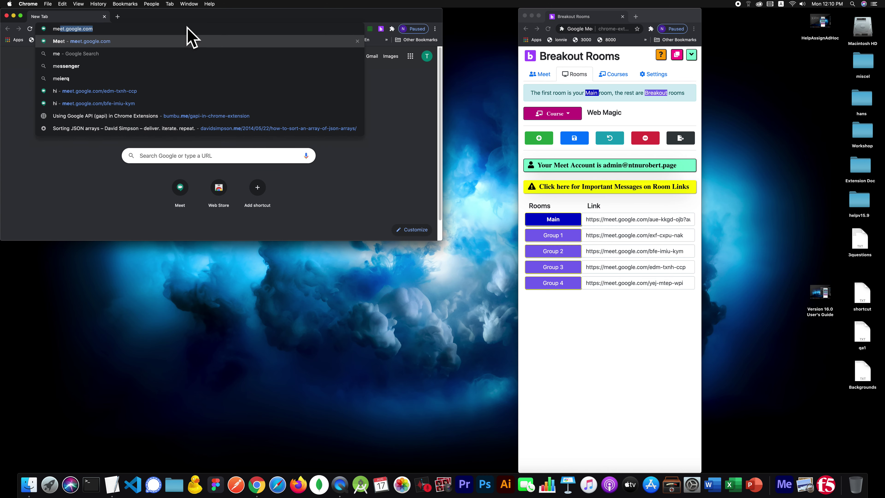
key("Return")
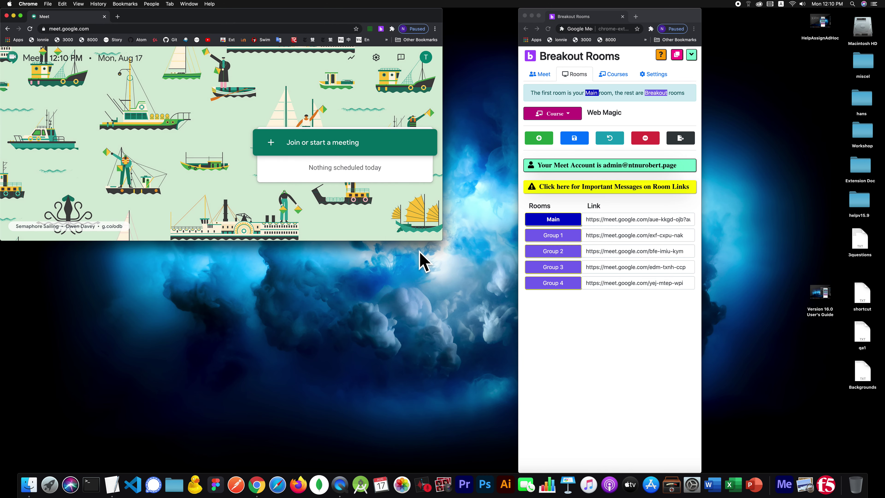
left_click_drag(442, 240, 525, 393)
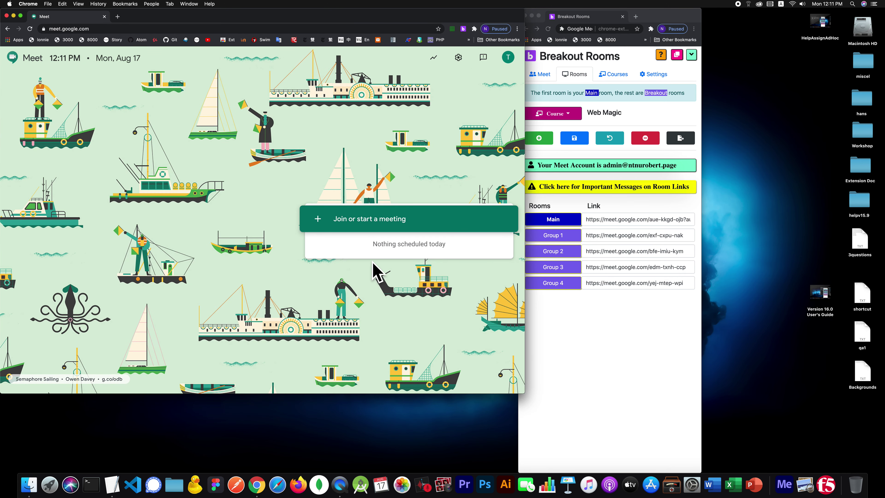
left_click(394, 219)
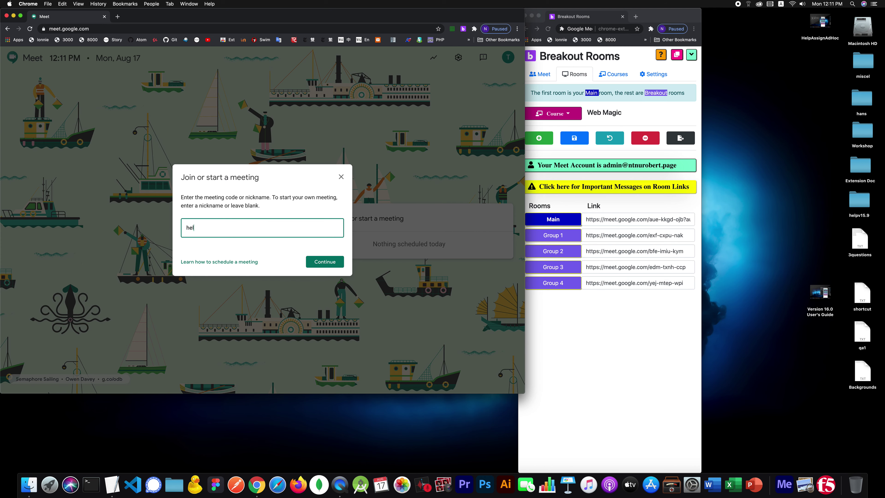
key("Return")
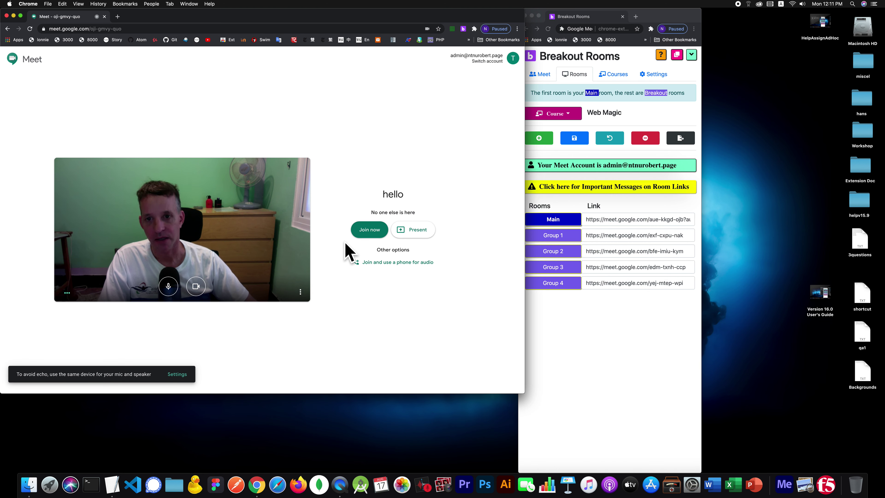
left_click(571, 314)
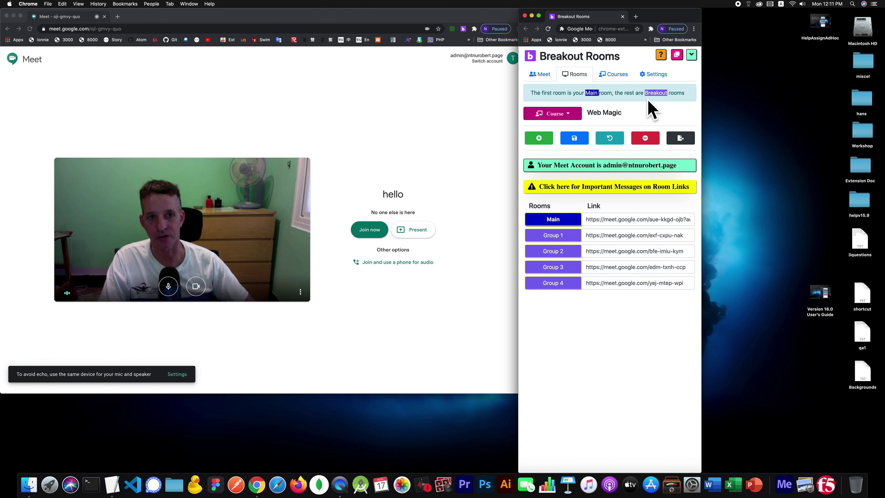
left_click(655, 75)
left_click(492, 134)
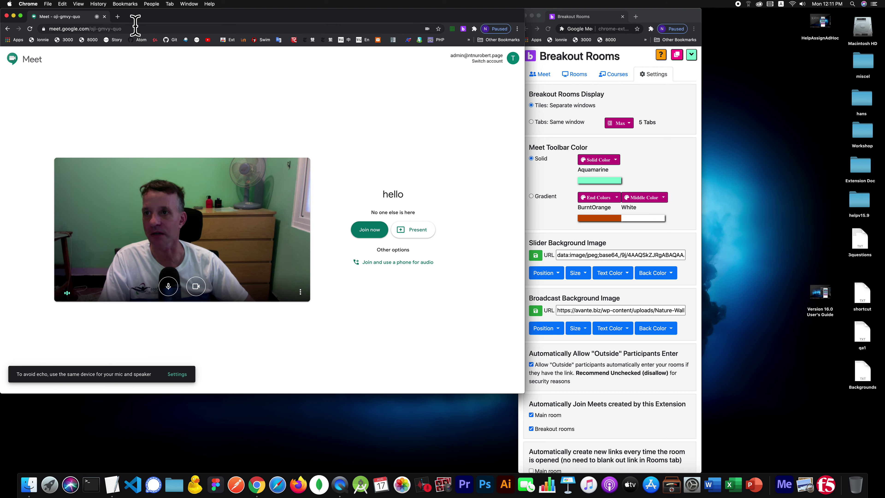
left_click(580, 78)
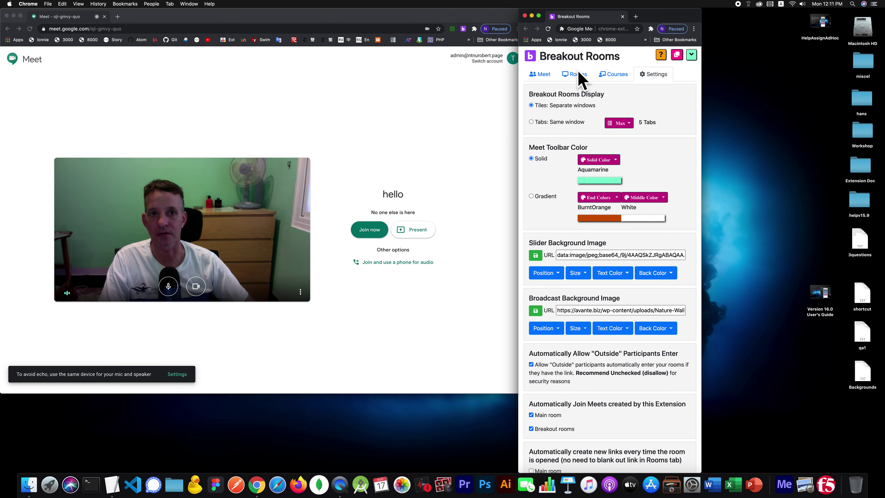
left_click(580, 78)
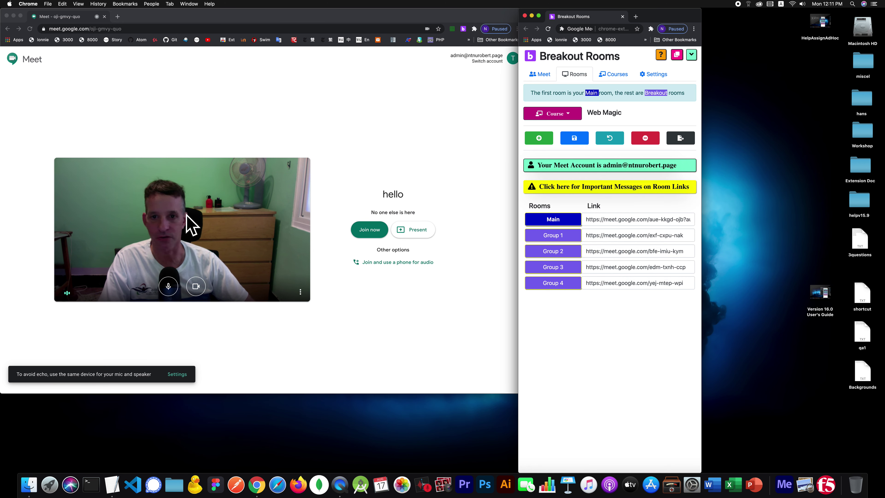
left_click(658, 220)
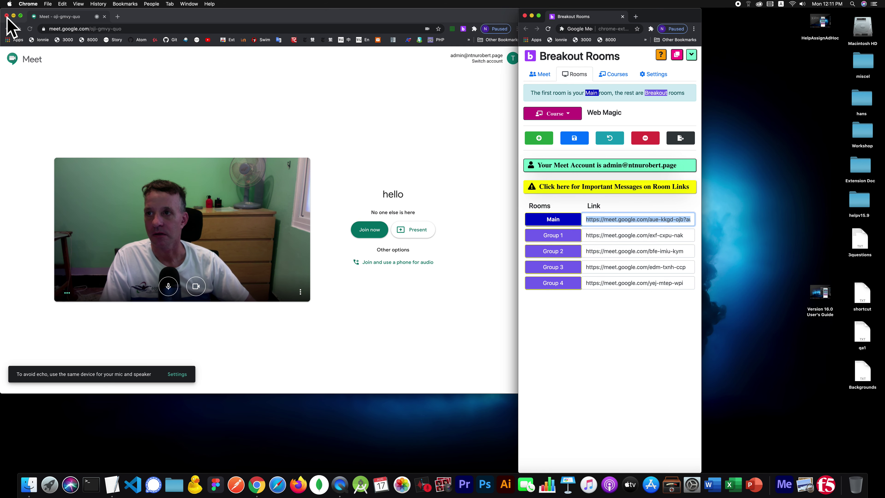
Step: Replace the hello meeting tab with a new tab opened at the pasted Main room link
left_click(118, 17)
left_click(102, 18)
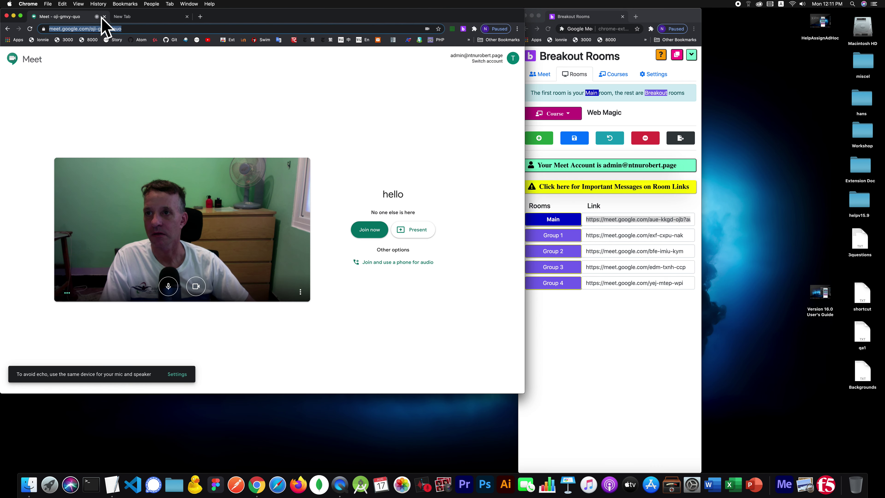
left_click(105, 16)
type("https://meet.google.com/aue-kkgd-ojb?authuser=0")
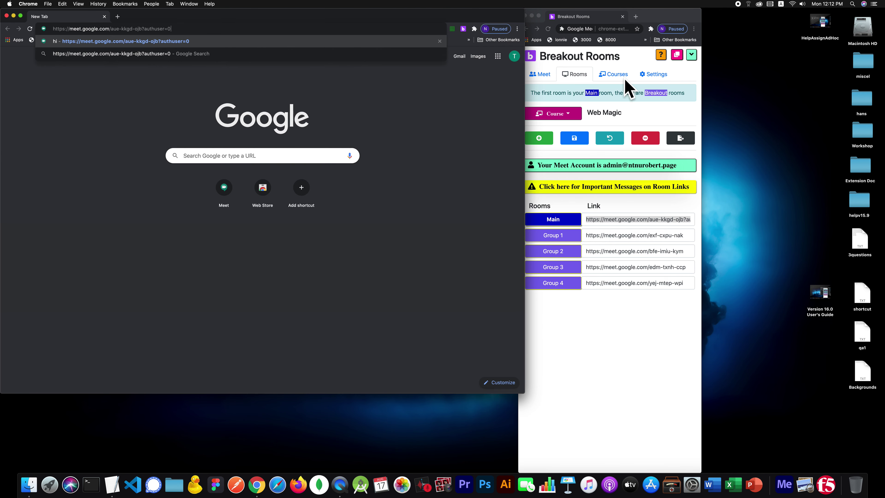
Step: Uncheck 'Main room' under Automatically Join Meets in the extension settings
left_click(659, 75)
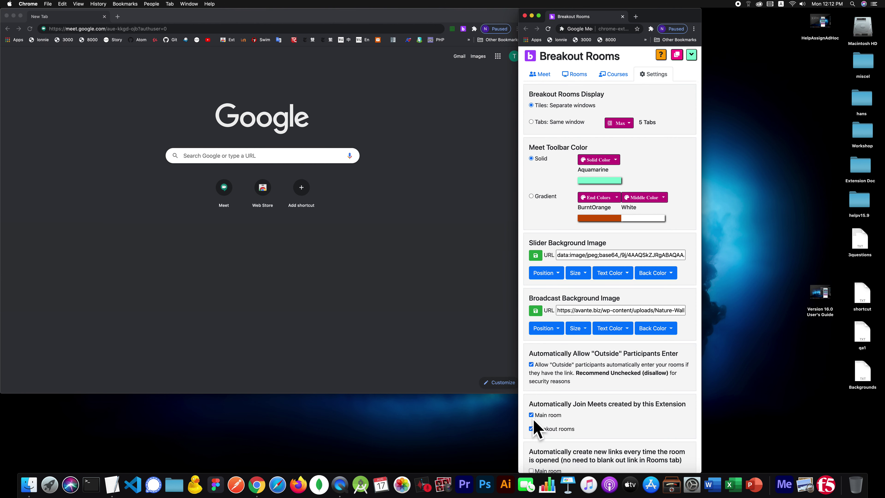
left_click(531, 415)
left_click(201, 70)
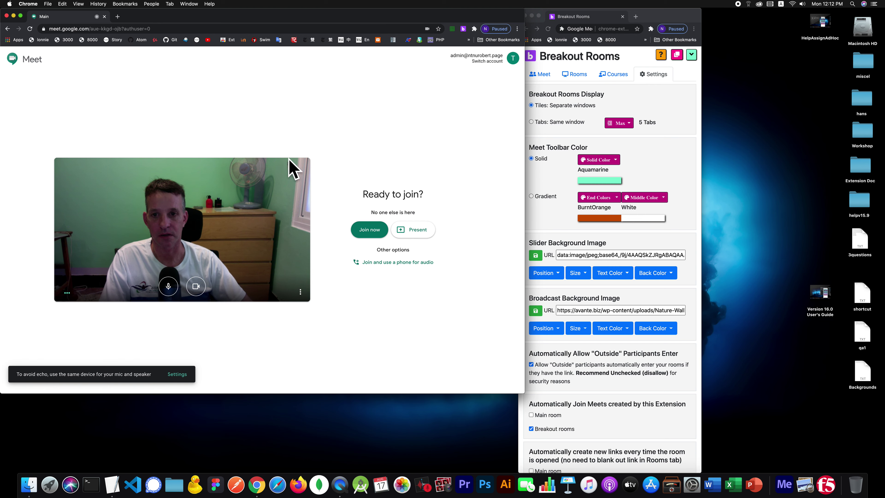
Step: Re-check 'Main room' under Automatically Join Meets so Meet joins the Main call directly
left_click(585, 412)
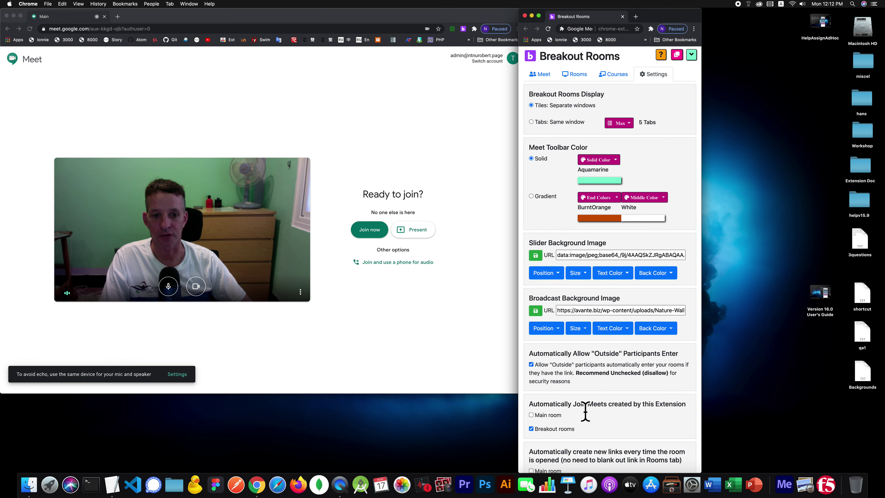
left_click(532, 415)
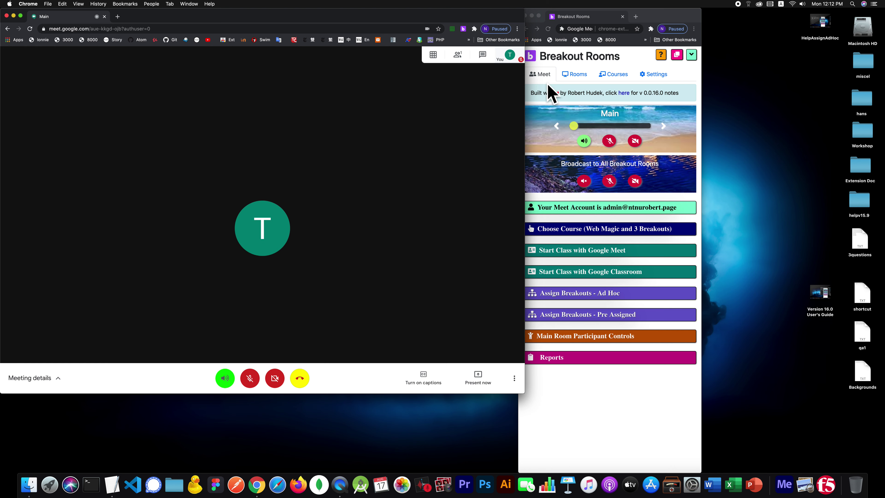
Step: Point out the 'Automatically Join Meets' heading in Settings, then close the Main meeting window
left_click(651, 81)
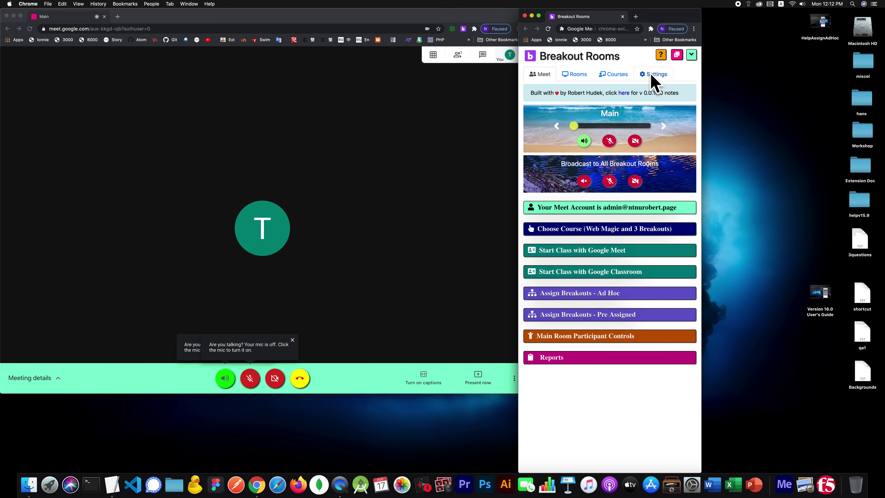
left_click_drag(649, 17, 715, 18)
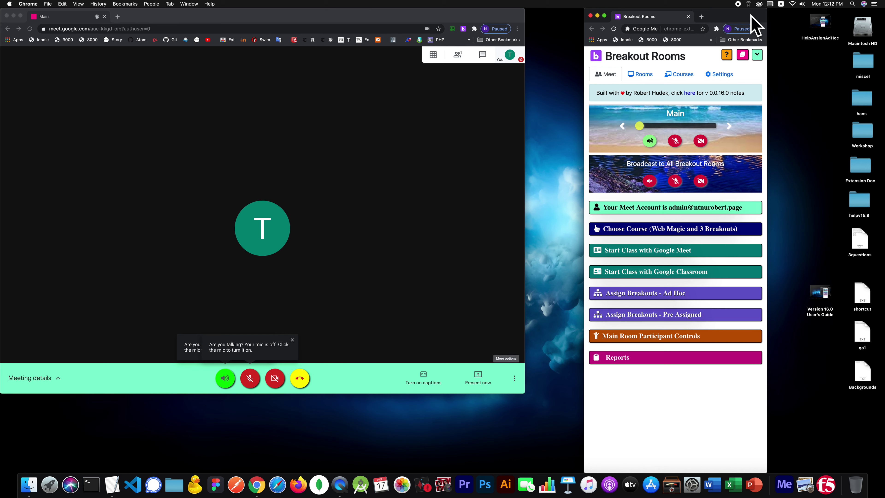
left_click_drag(721, 17, 695, 16)
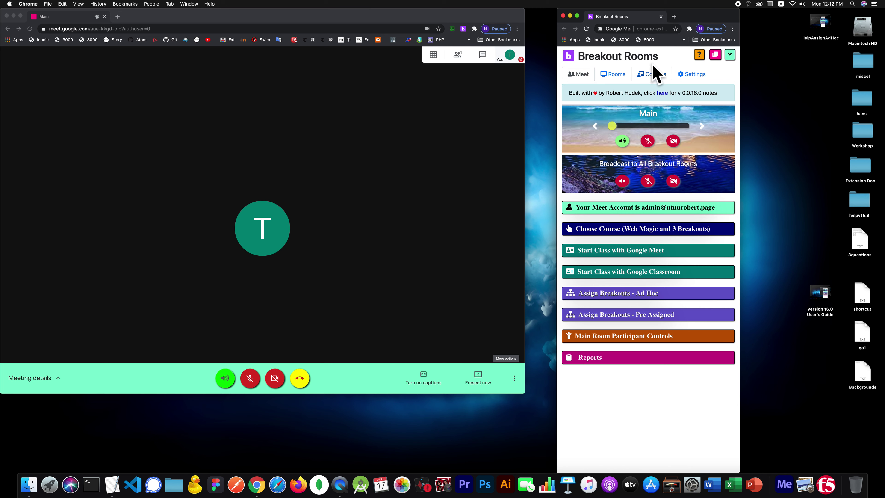
left_click(678, 75)
scroll(605, 356, "down", 1)
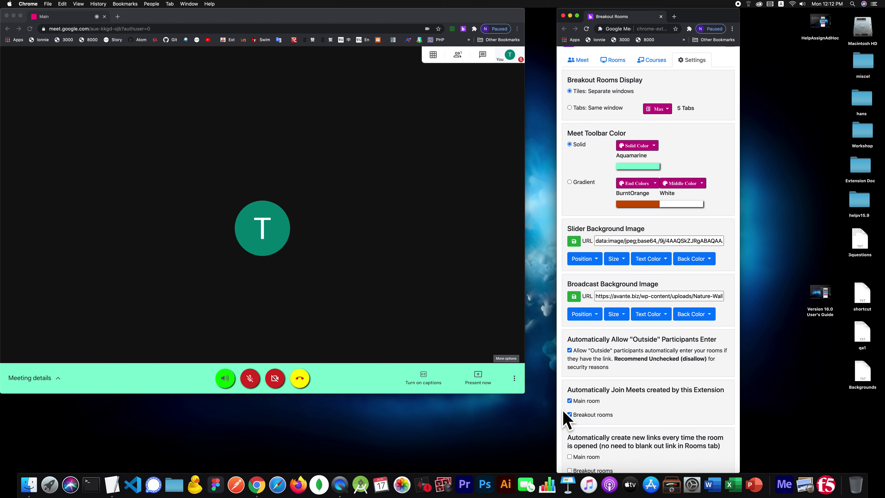
left_click_drag(612, 390, 646, 390)
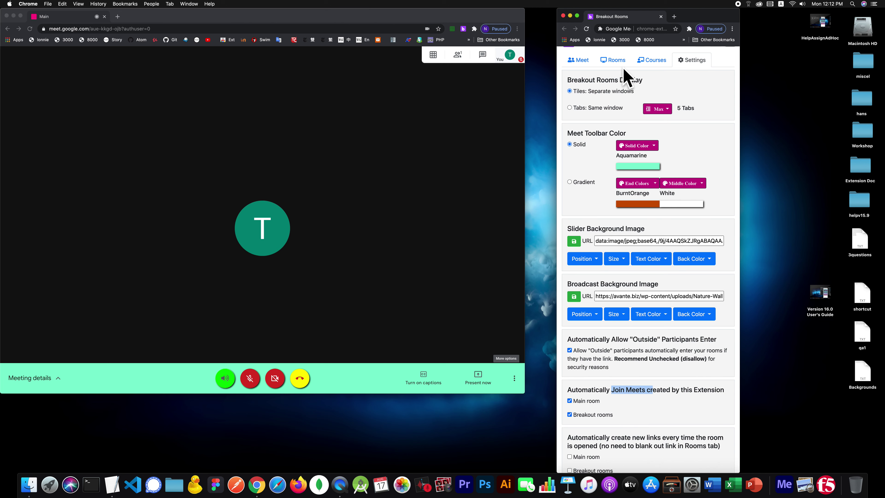
scroll(627, 405, "up", 1)
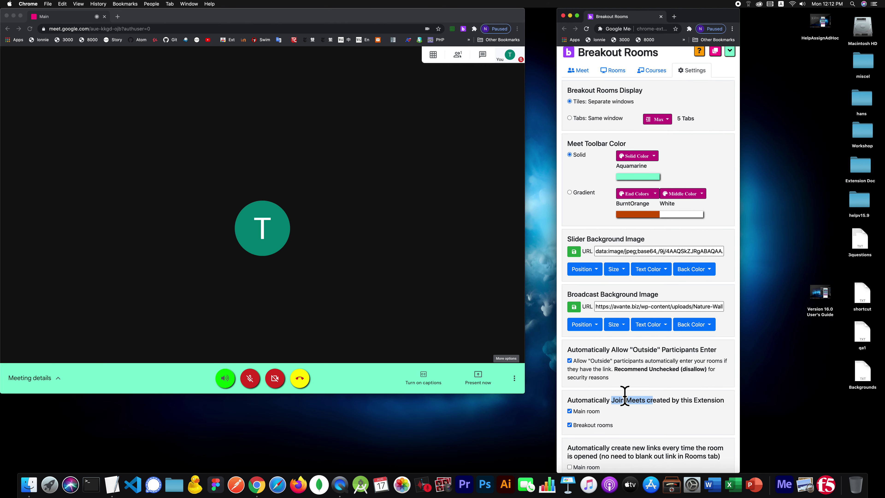
left_click(648, 410)
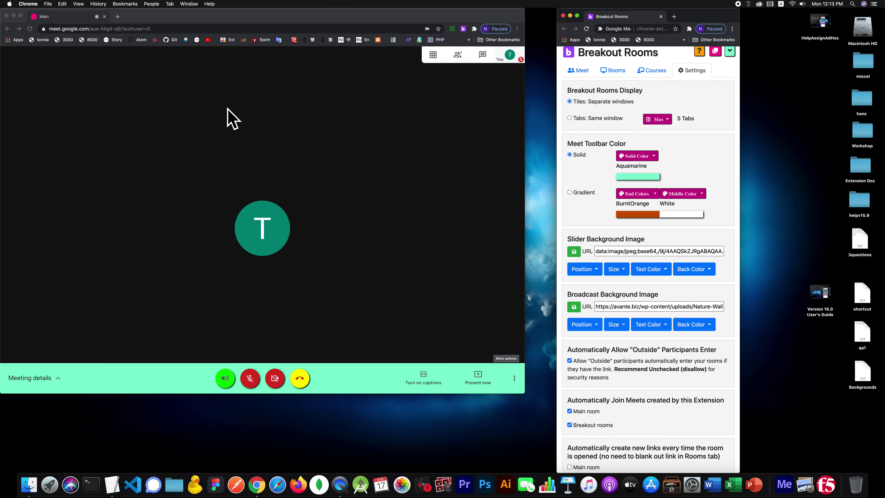
left_click(110, 16)
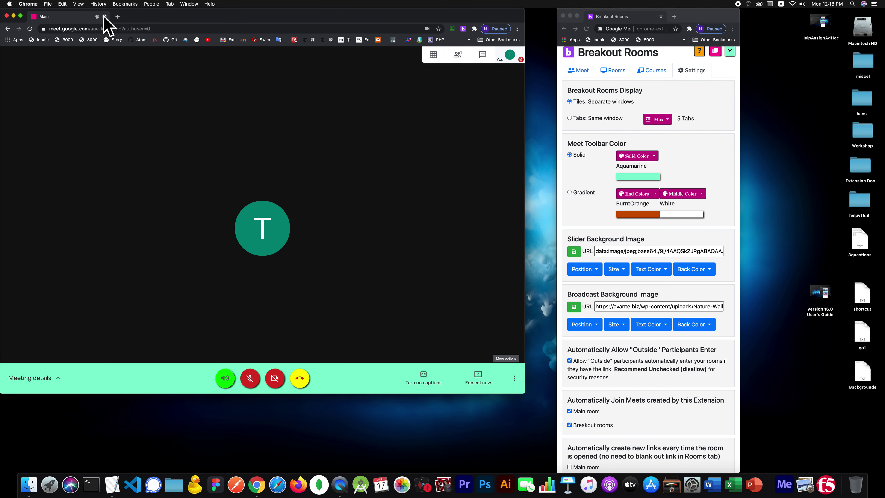
left_click(104, 17)
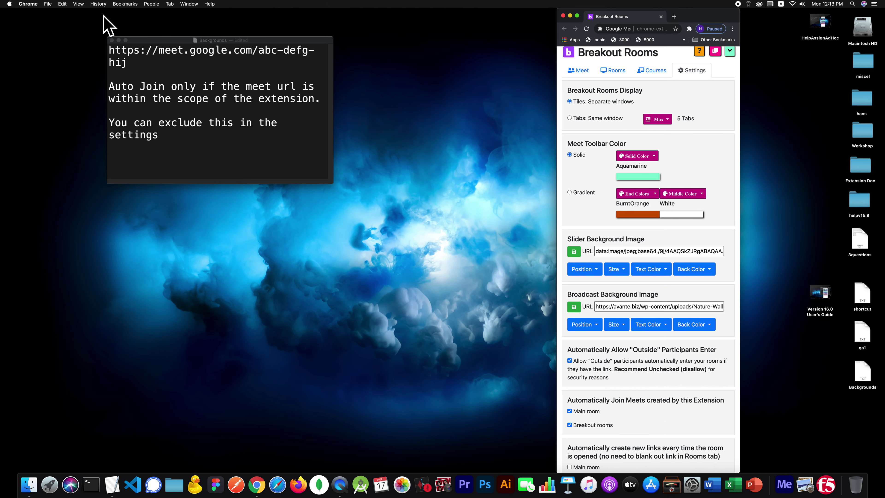
Step: Use Start Class with Google Meet > Open Both to auto-join Main and Groups 1–3
left_click(577, 71)
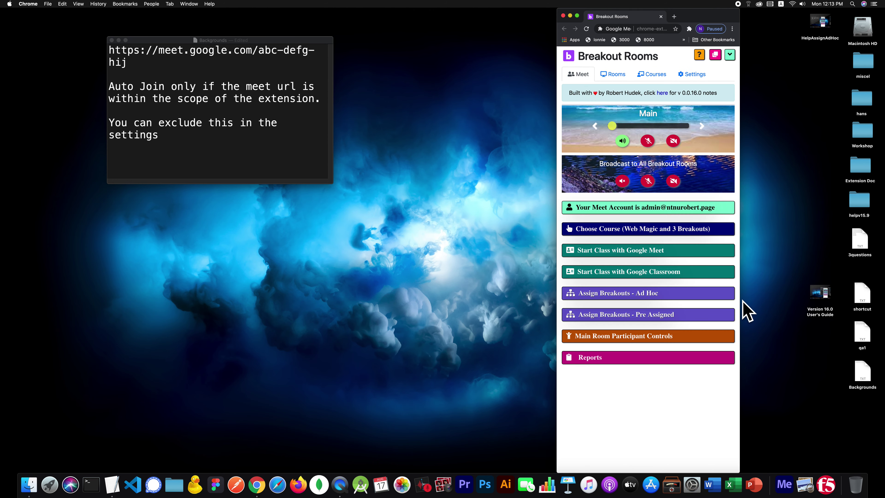
left_click(698, 76)
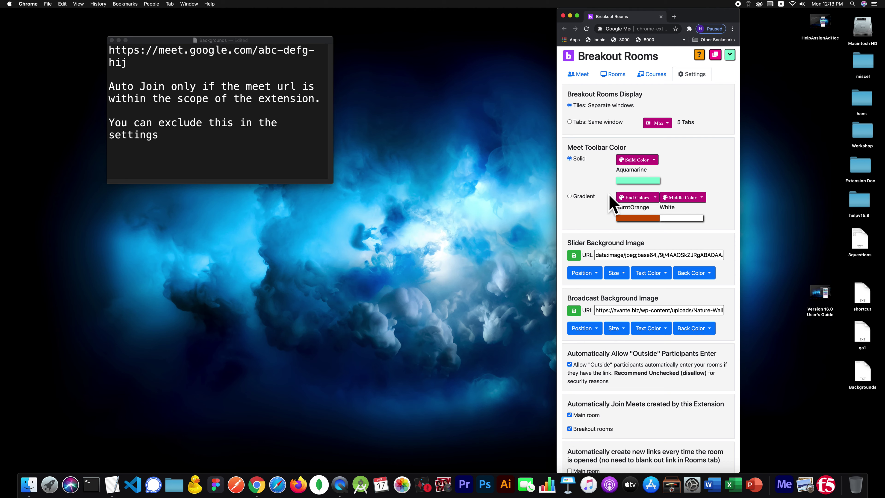
left_click(576, 76)
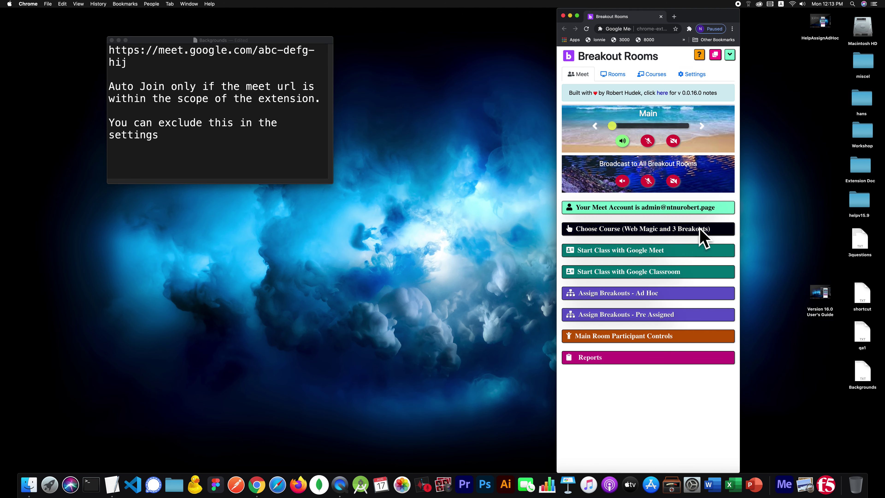
left_click(694, 248)
left_click(712, 275)
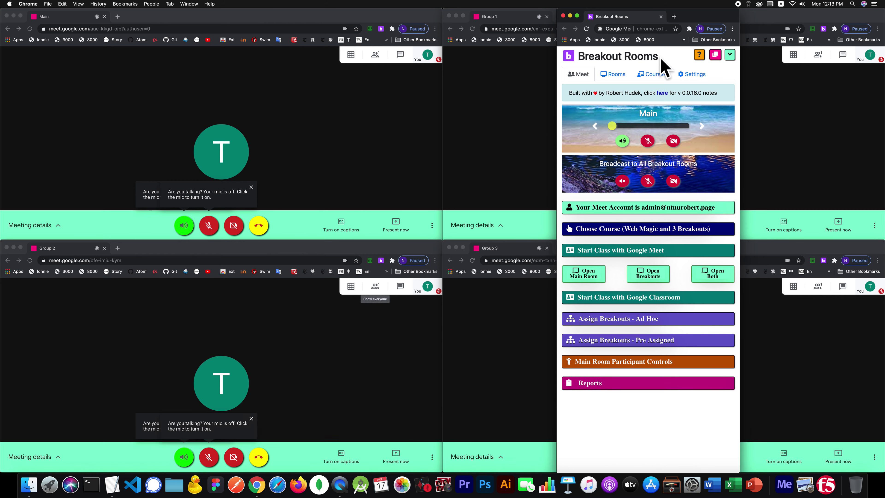
Step: Uncheck 'Main room' auto-join in Settings and close the Group meeting windows
left_click(679, 74)
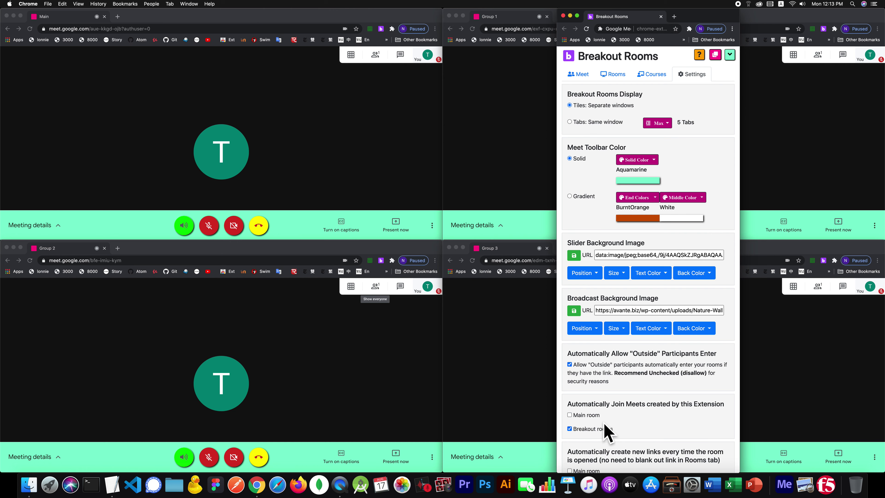
left_click(490, 348)
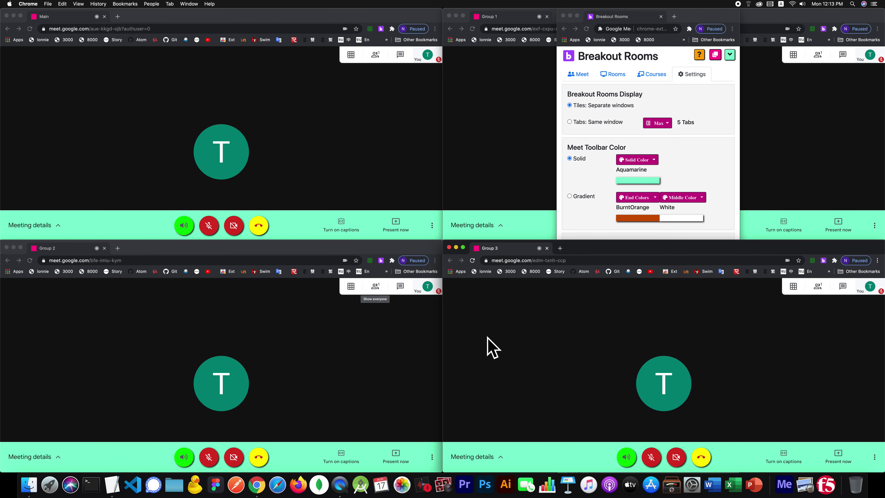
key("super+w")
key("super+w")
key("super+w")
key("super+w")
key("super+w")
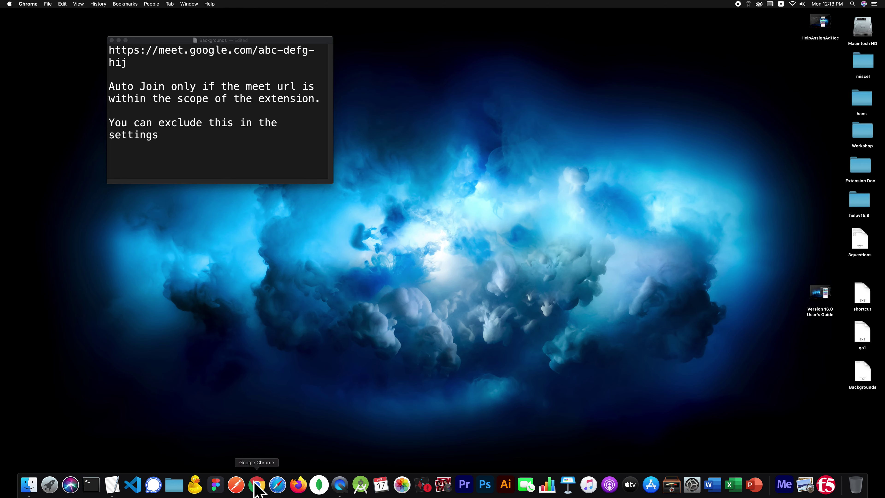
left_click(257, 482)
Step: Relaunch Open Both so the Group calls auto-join while Main waits at its join screen
left_click(381, 28)
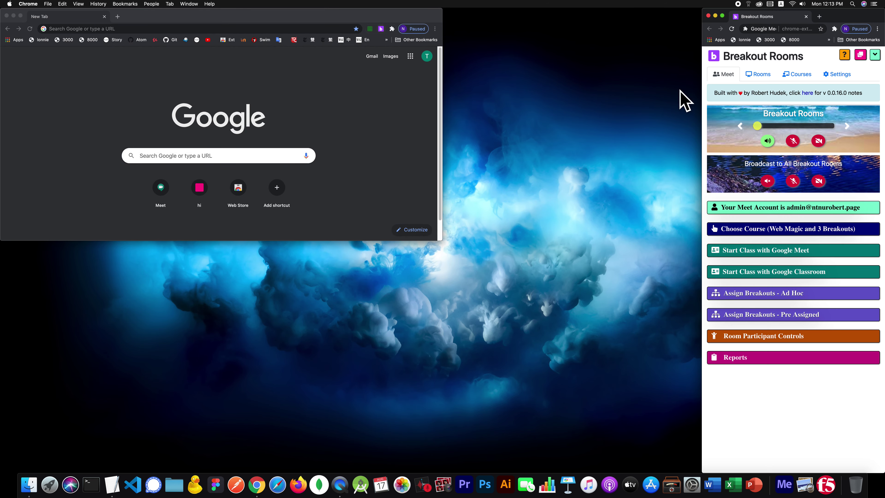
left_click(839, 250)
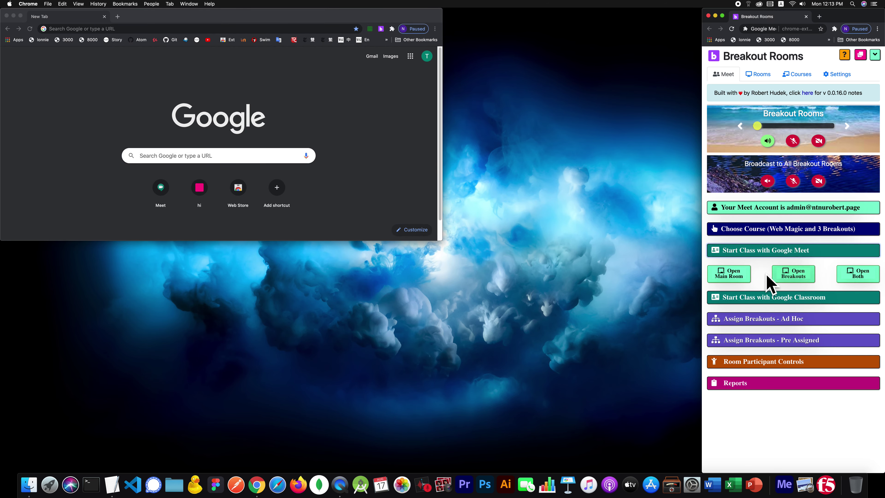
left_click(858, 276)
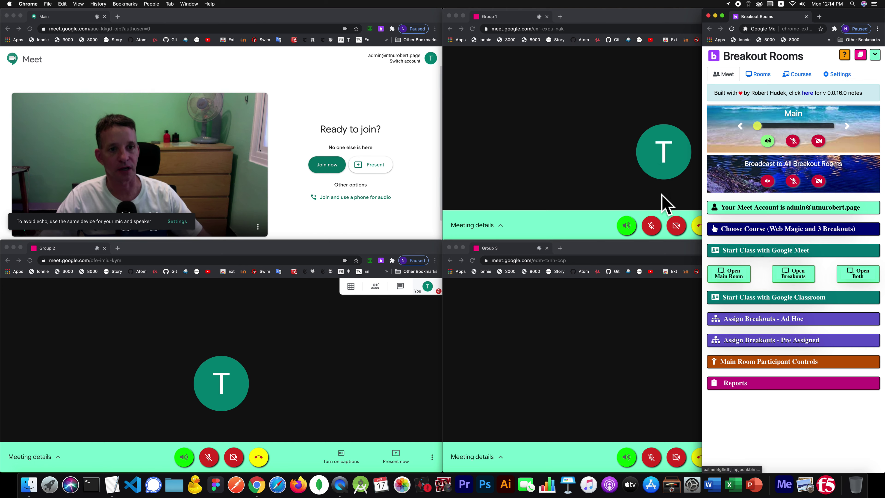
left_click(515, 381)
Step: Close the Group and Main meeting windows and uncheck both auto-join boxes in Settings
key("super+w")
key("super+w")
key("super+w")
key("super+w")
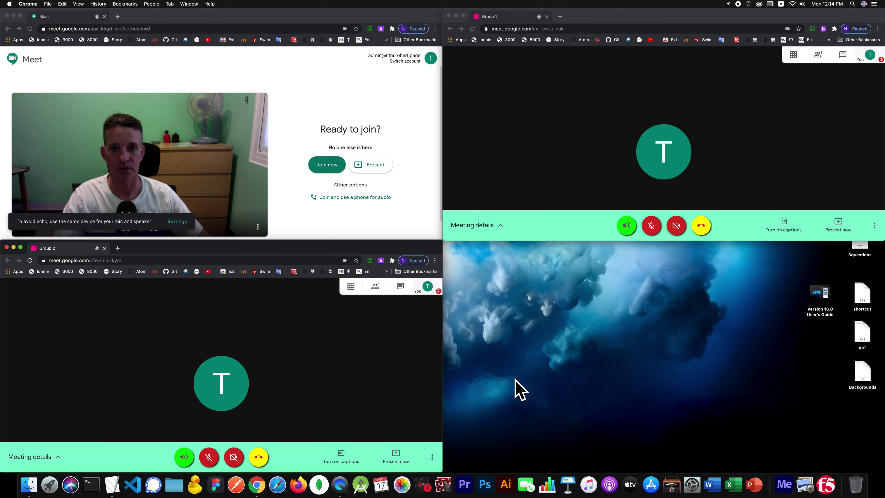
key("super+w")
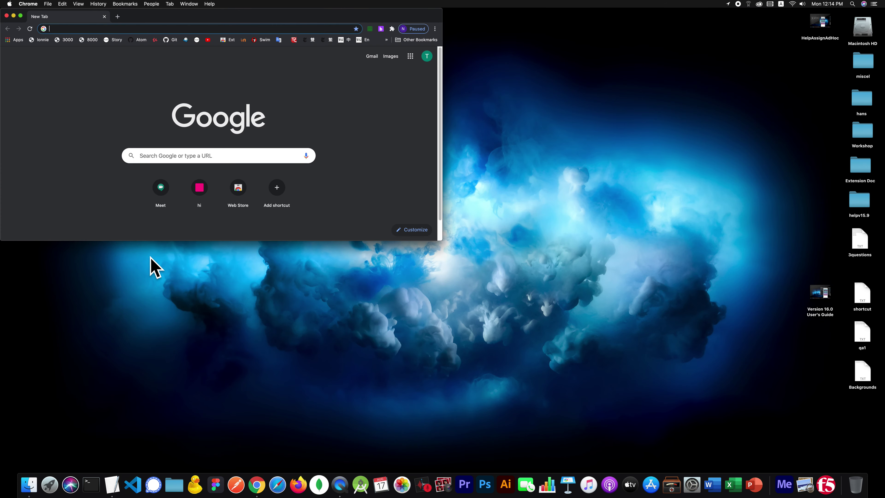
left_click(381, 29)
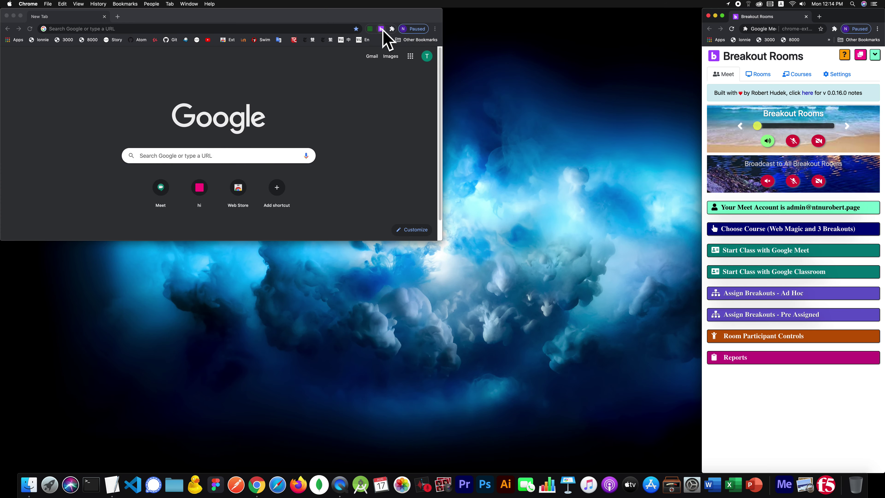
left_click(837, 74)
left_click_drag(850, 11, 674, 10)
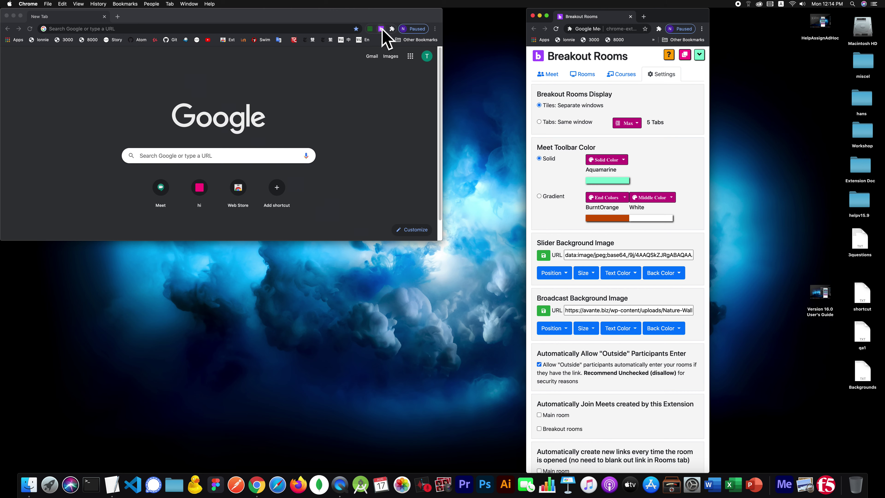
left_click(557, 74)
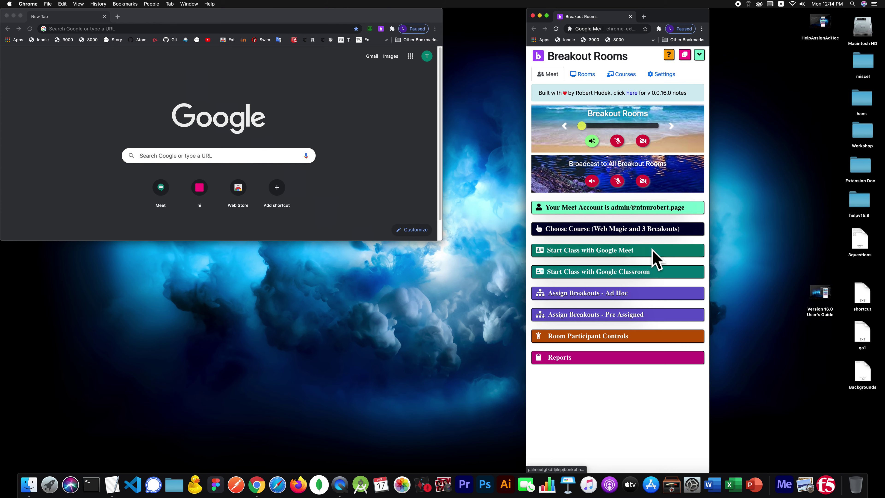
Step: Open all rooms with Open Both and join Main, Group 2, Group 3 and Group 1 manually
left_click(660, 250)
left_click(679, 275)
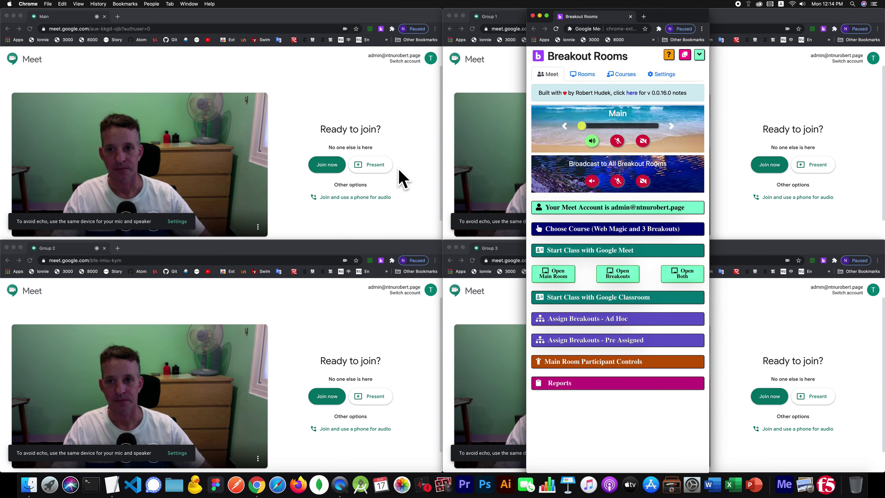
left_click(322, 169)
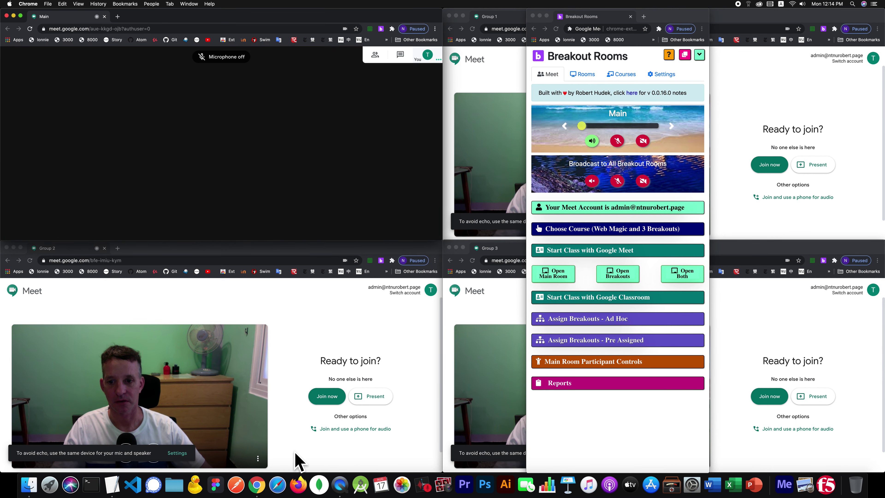
left_click(321, 396)
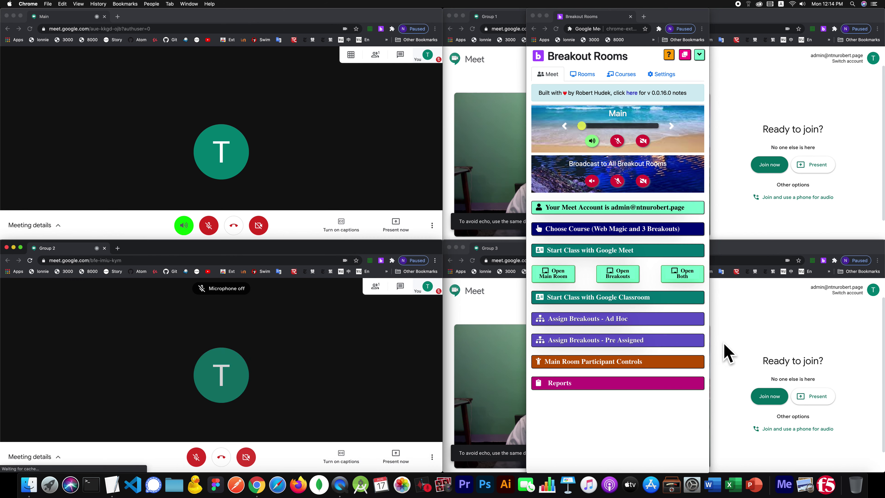
left_click(761, 387)
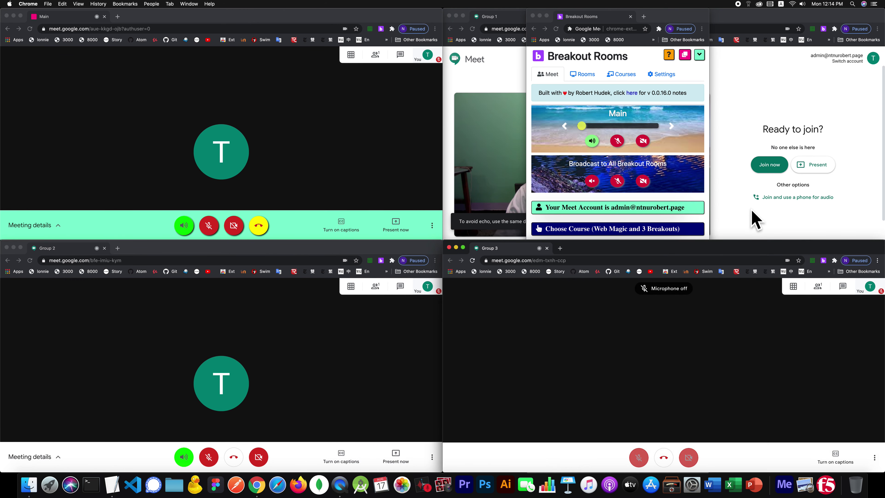
left_click(762, 167)
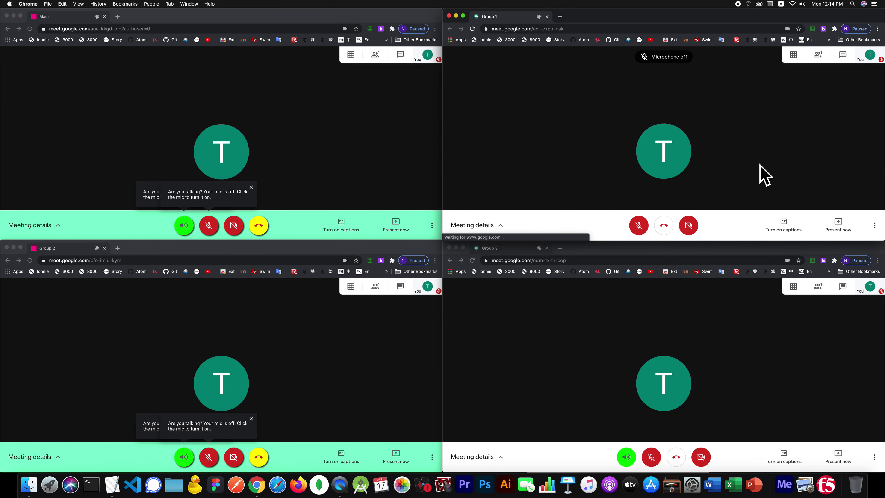
left_click(823, 30)
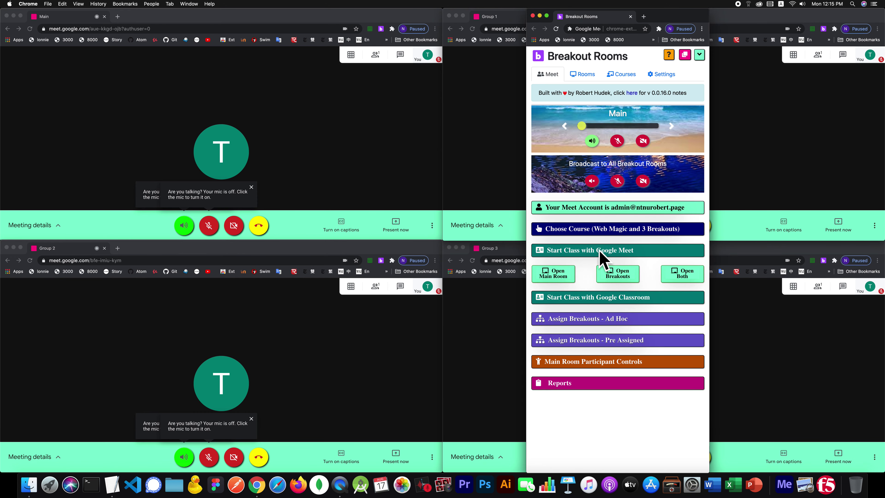
Step: Collapse the Start Class options and switch to the Rooms tab listing Main and Groups 1–4 Meet links
left_click(597, 251)
left_click(663, 74)
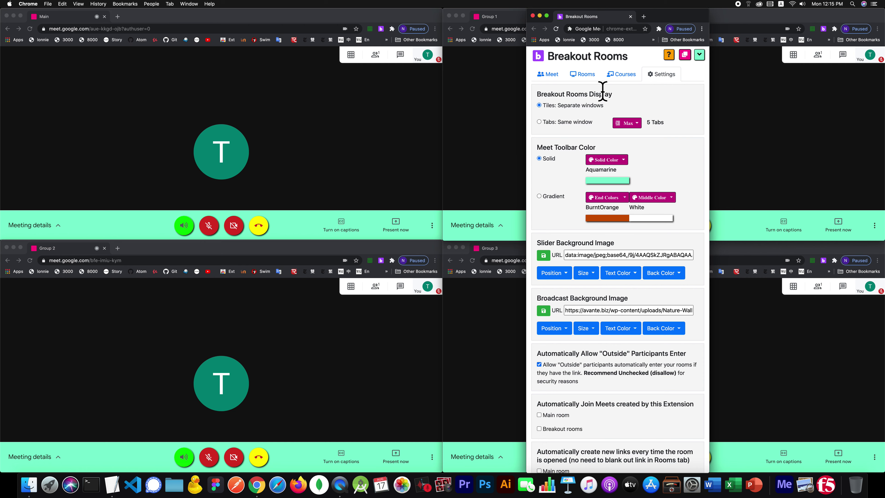
left_click(583, 72)
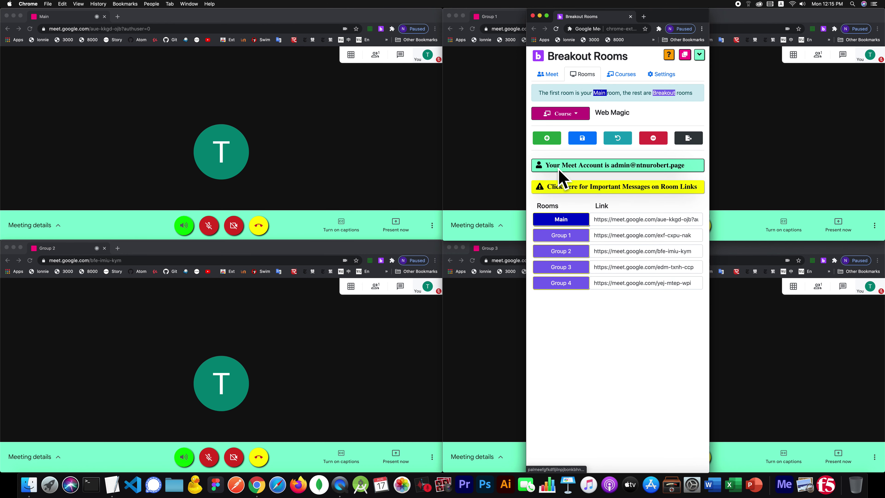